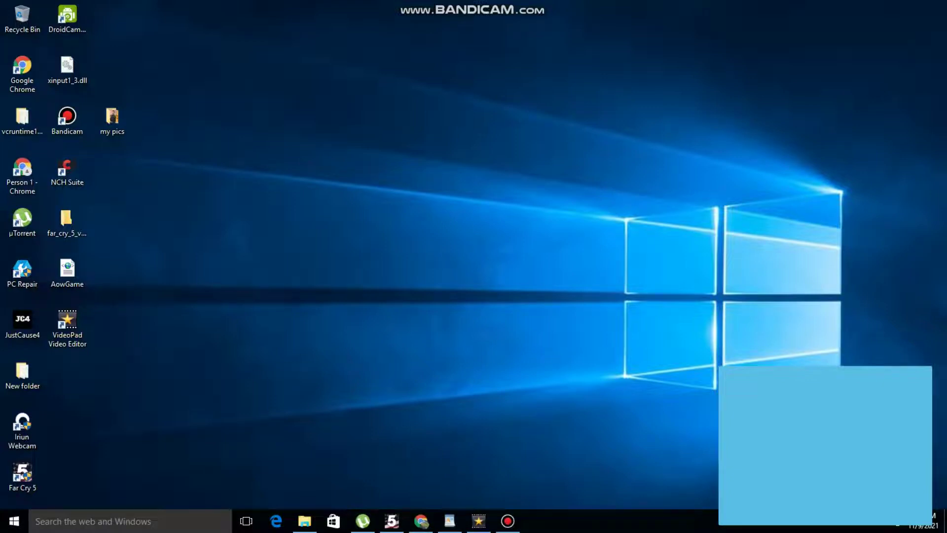
Step: Switch to Google Chrome and search Google for "droidcam for pc download"
{"action": "left_click", "coordinate": [421, 521]}
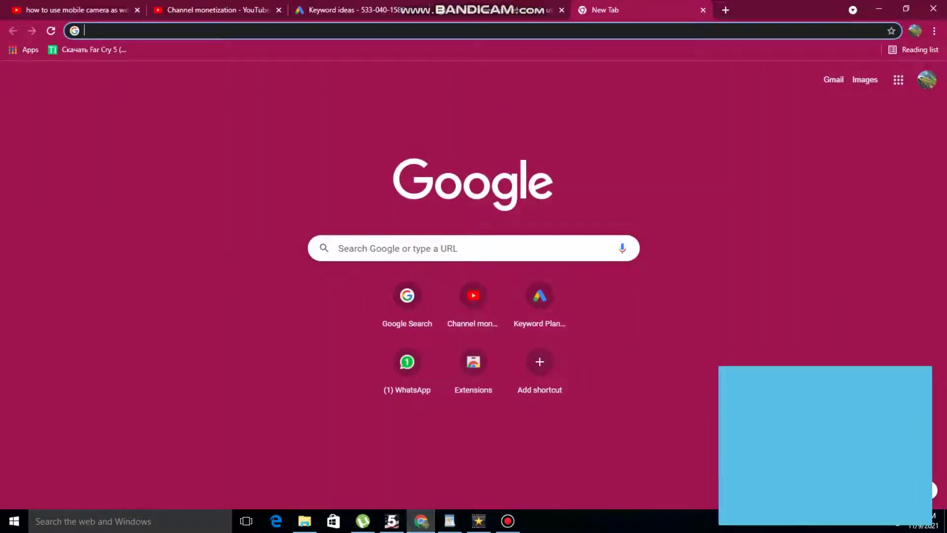
{"action": "left_click", "coordinate": [407, 296]}
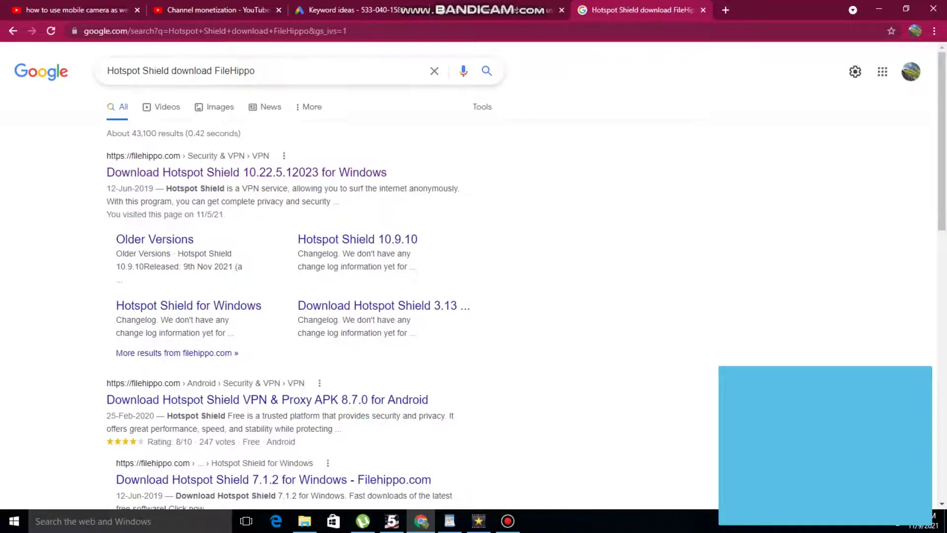
{"action": "left_click", "coordinate": [256, 71]}
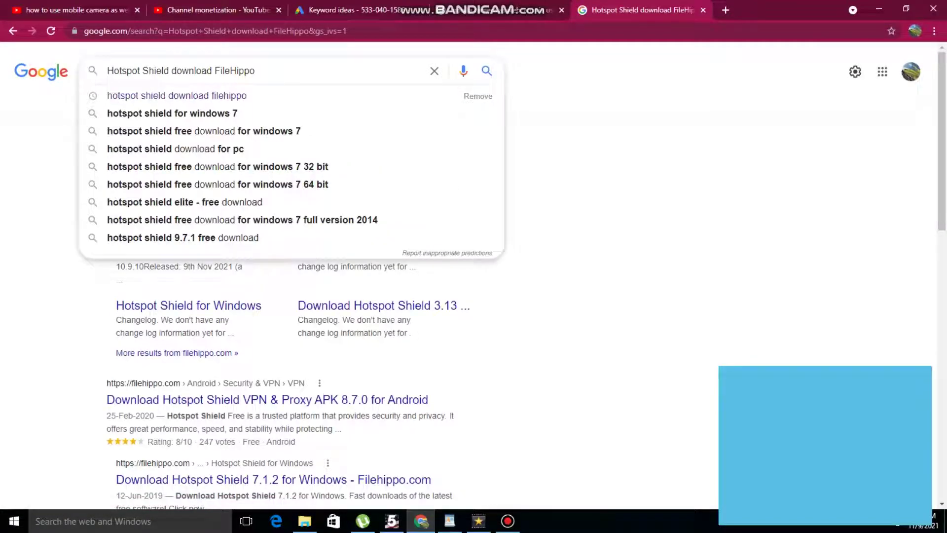
{"action": "key", "text": "BackSpace"}
{"action": "key", "text": "BackSpace"}
{"action": "key", "text": "BackSpace"}
{"action": "key", "text": "BackSpace"}
{"action": "key", "text": "BackSpace"}
{"action": "key", "text": "BackSpace"}
{"action": "key", "text": "BackSpace"}
{"action": "key", "text": "BackSpace"}
{"action": "key", "text": "BackSpace"}
{"action": "key", "text": "BackSpace"}
{"action": "key", "text": "BackSpace"}
{"action": "key", "text": "BackSpace"}
{"action": "key", "text": "BackSpace"}
{"action": "key", "text": "BackSpace"}
{"action": "key", "text": "BackSpace"}
{"action": "key", "text": "BackSpace"}
{"action": "key", "text": "BackSpace"}
{"action": "key", "text": "BackSpace"}
{"action": "key", "text": "BackSpace"}
{"action": "key", "text": "BackSpace"}
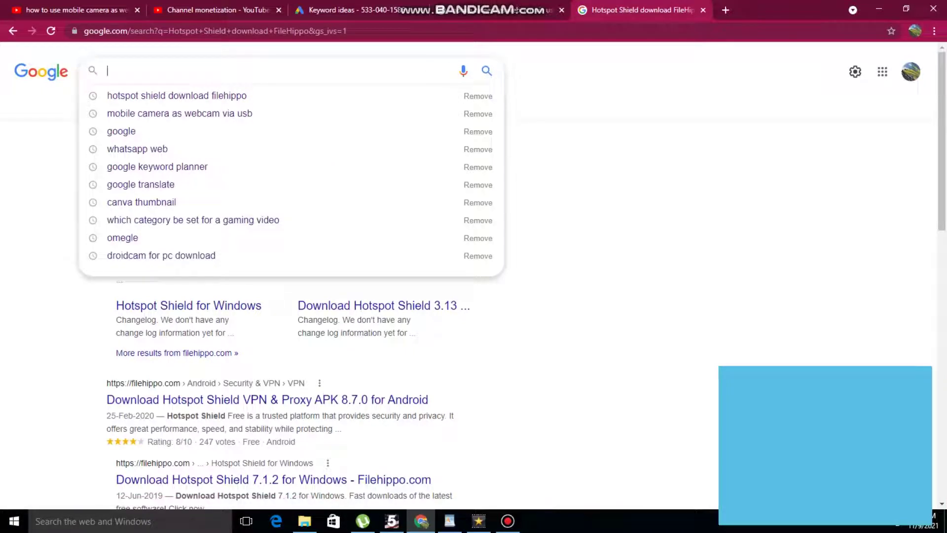
{"action": "type", "text": "droi"}
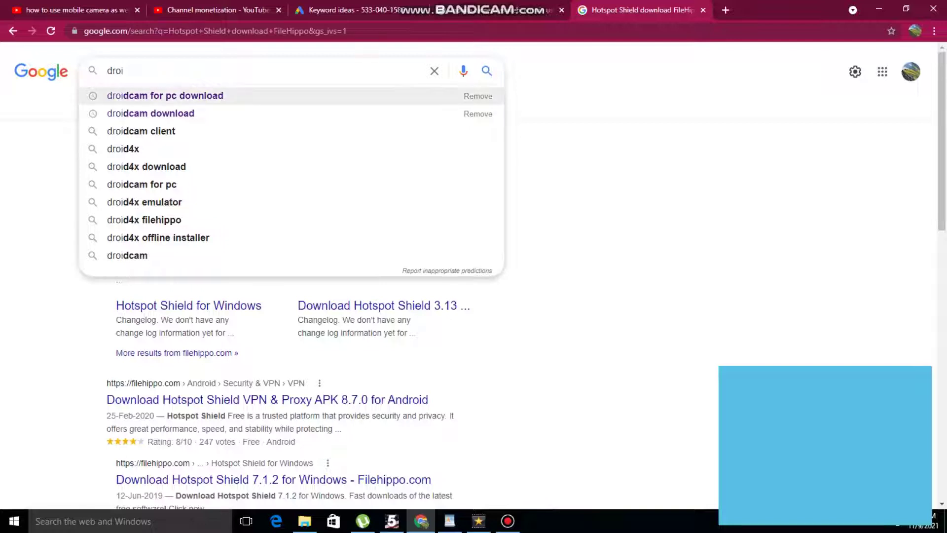
{"action": "left_click", "coordinate": [192, 96]}
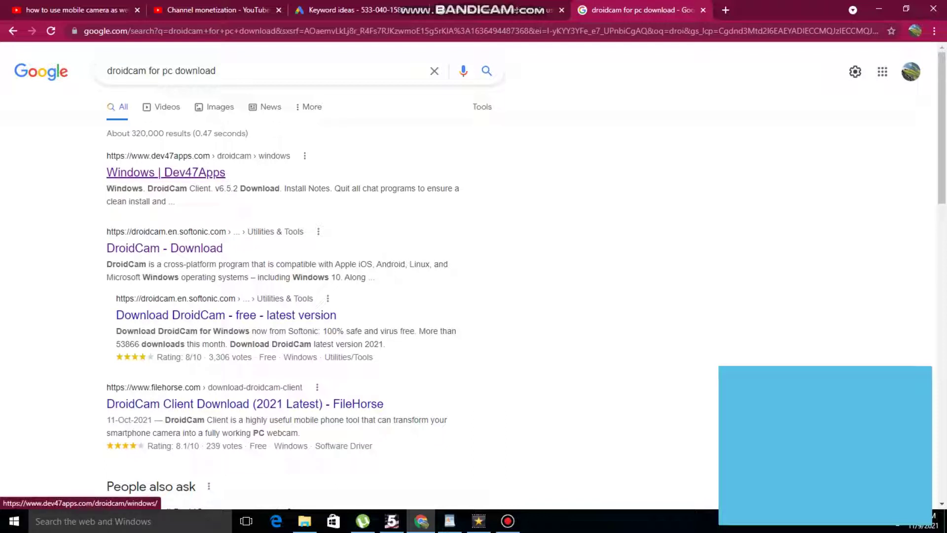
Step: Start downloading DroidCam Client v6.5.2 from the Dev47Apps Windows page and cancel the running download
{"action": "left_click", "coordinate": [166, 173]}
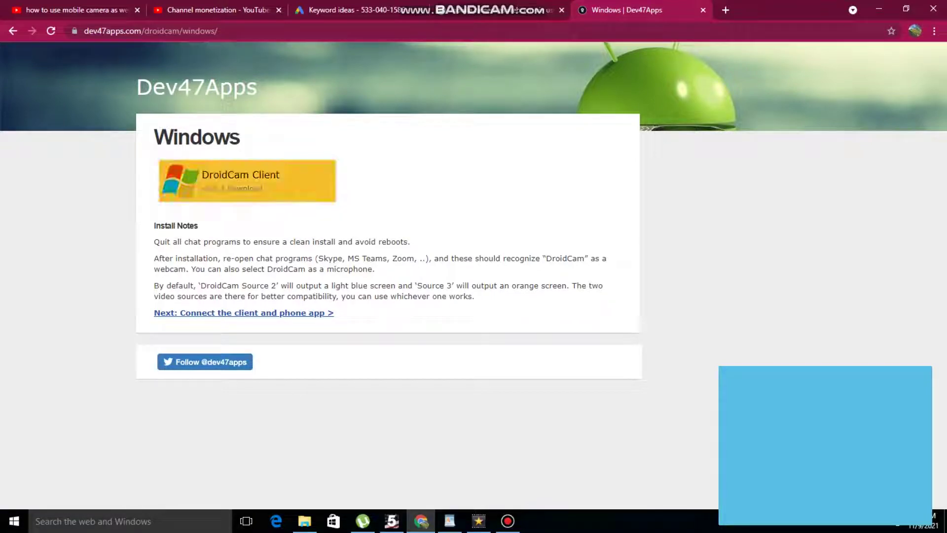
{"action": "left_click", "coordinate": [244, 180]}
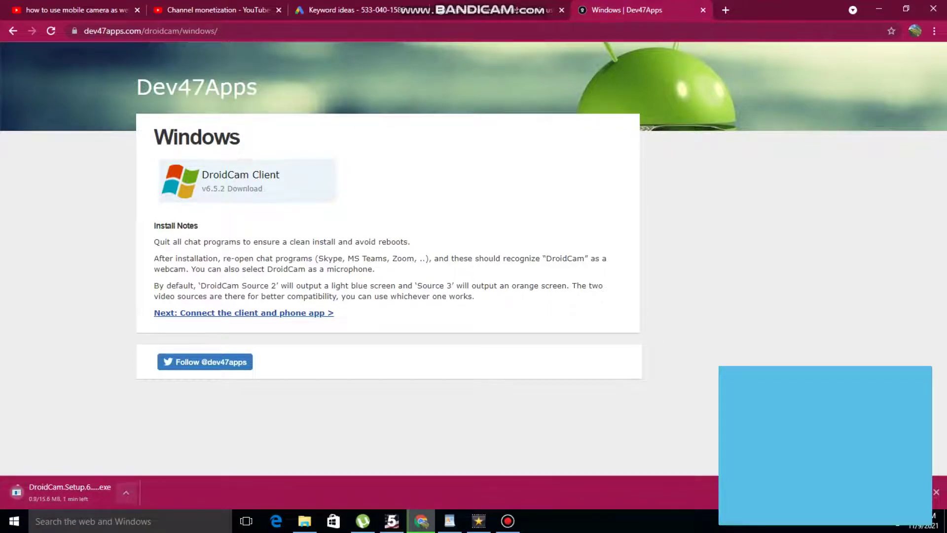
{"action": "left_click", "coordinate": [126, 493]}
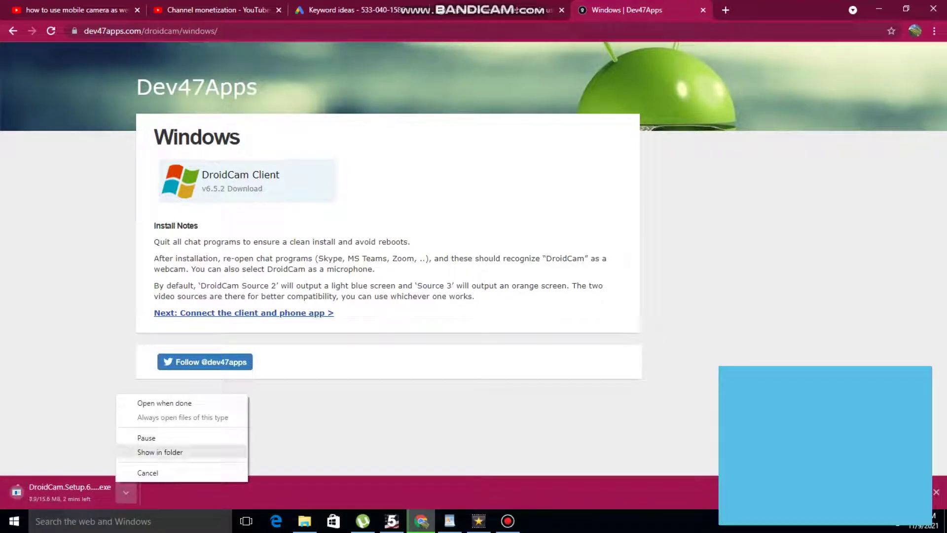
{"action": "left_click", "coordinate": [148, 472]}
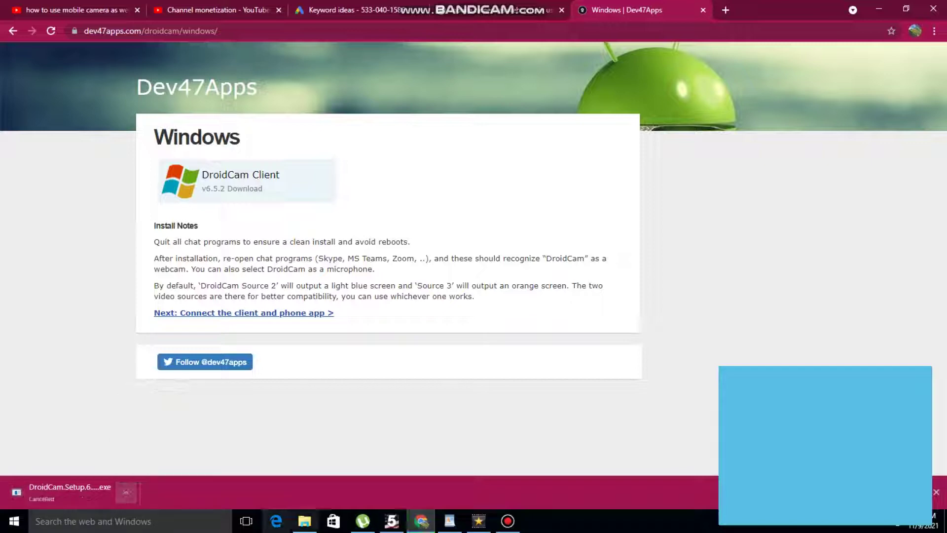
Step: Find the existing DroidCam.Setup.6.5.2 installer in the Downloads folder and run it
{"action": "mouse_move", "coordinate": [304, 521]}
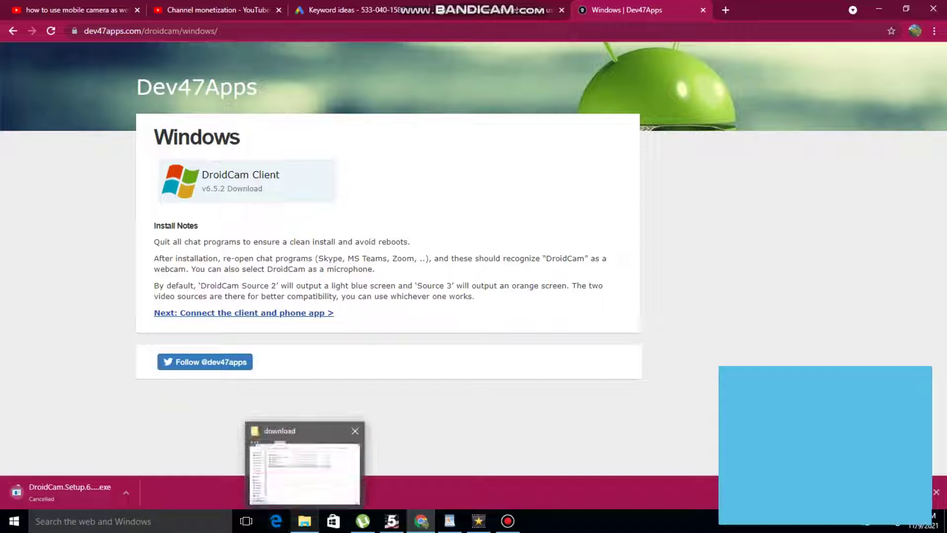
{"action": "left_click", "coordinate": [304, 471]}
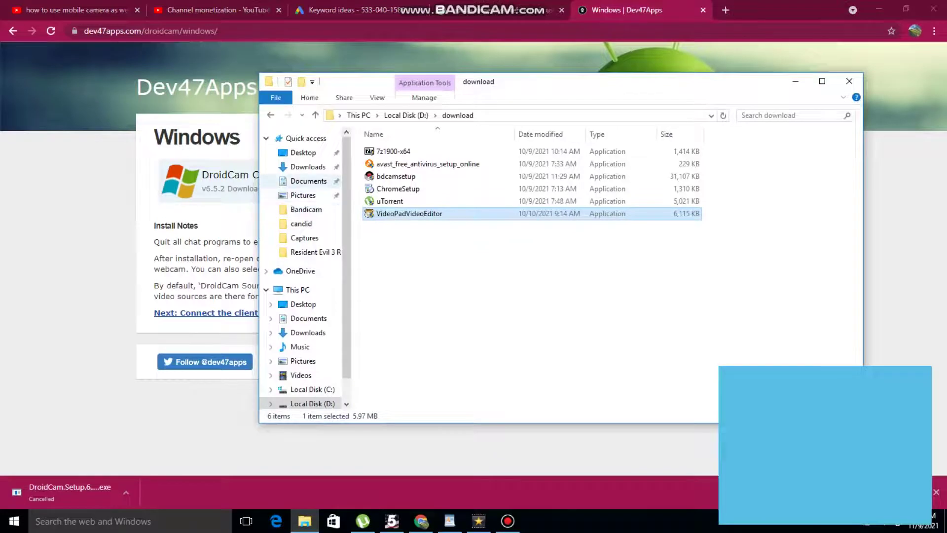
{"action": "left_click", "coordinate": [308, 166]}
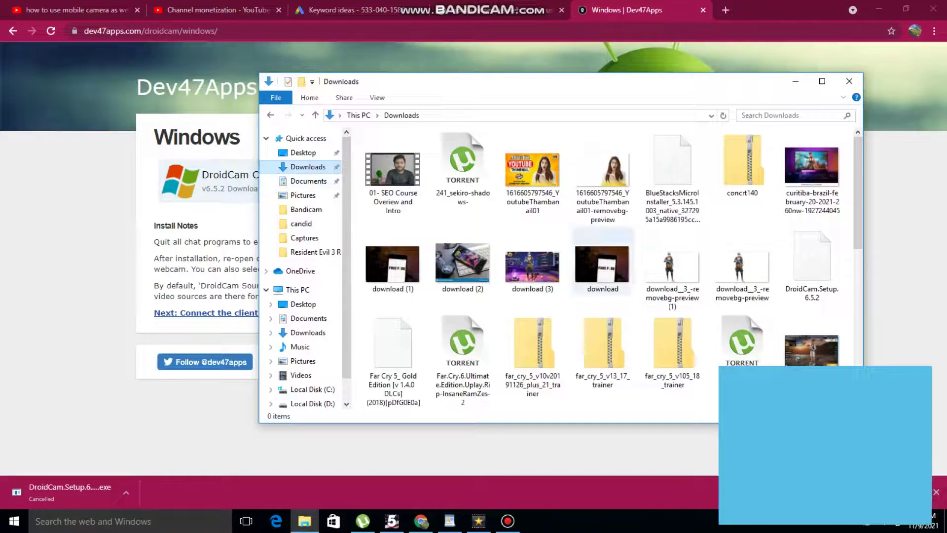
{"action": "scroll", "coordinate": [743, 188], "scroll_direction": "down", "scroll_amount": 5}
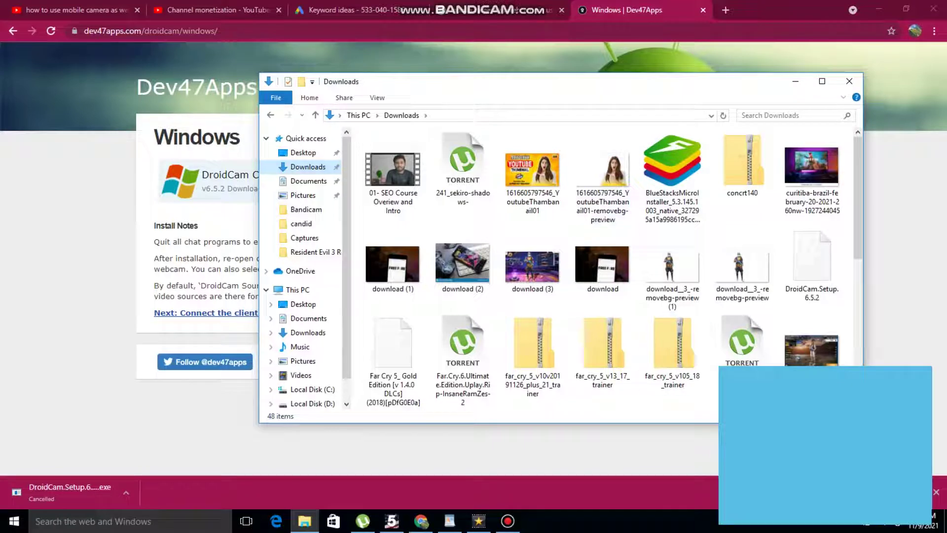
{"action": "scroll", "coordinate": [673, 276], "scroll_direction": "down", "scroll_amount": 5}
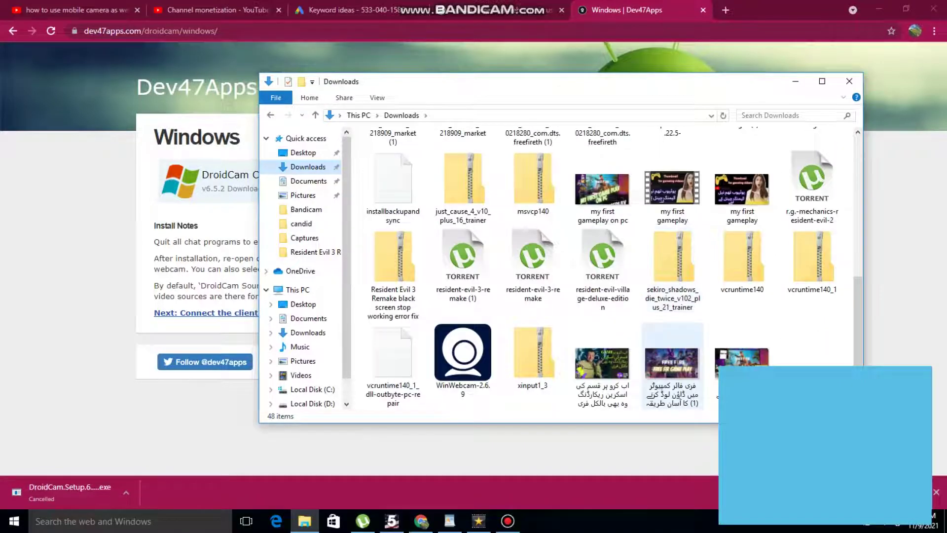
{"action": "scroll", "coordinate": [672, 266], "scroll_direction": "up", "scroll_amount": 3}
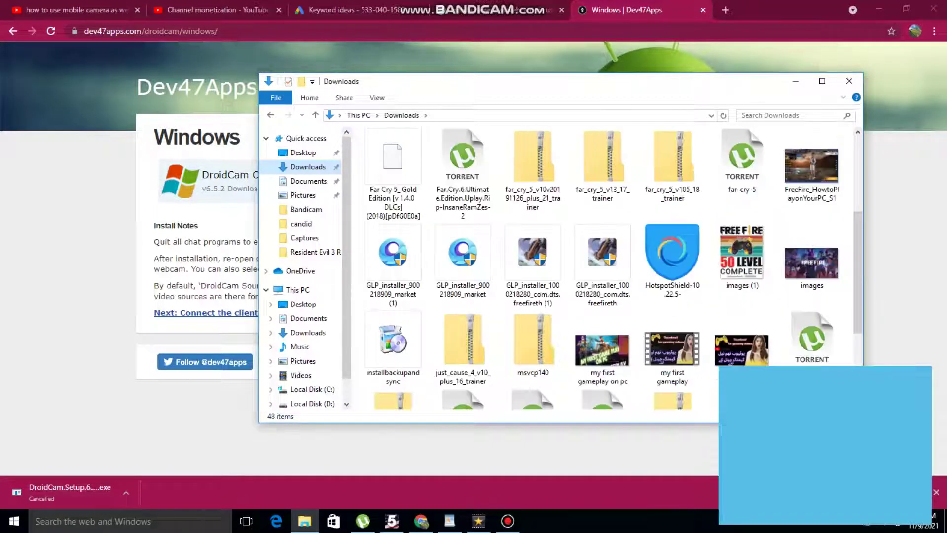
{"action": "scroll", "coordinate": [672, 271], "scroll_direction": "down", "scroll_amount": 3}
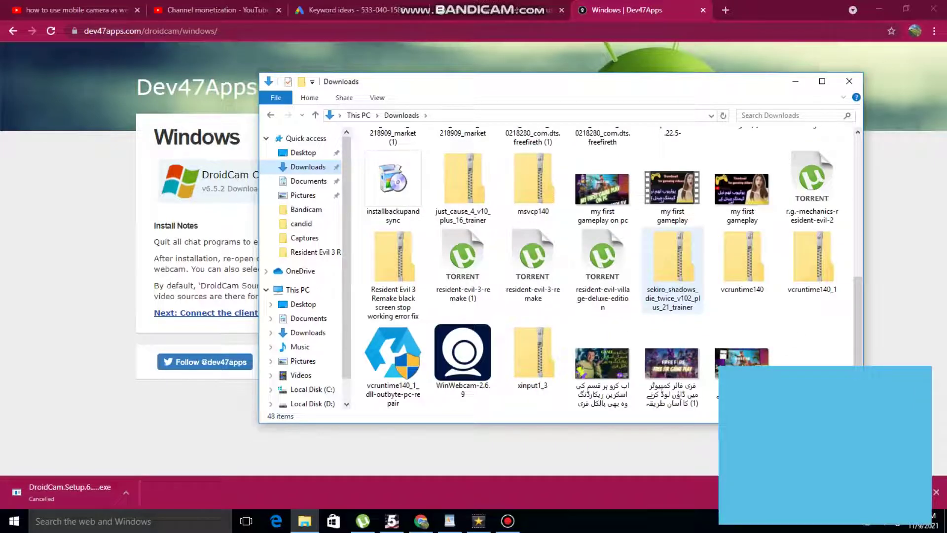
{"action": "scroll", "coordinate": [691, 345], "scroll_direction": "up", "scroll_amount": 5}
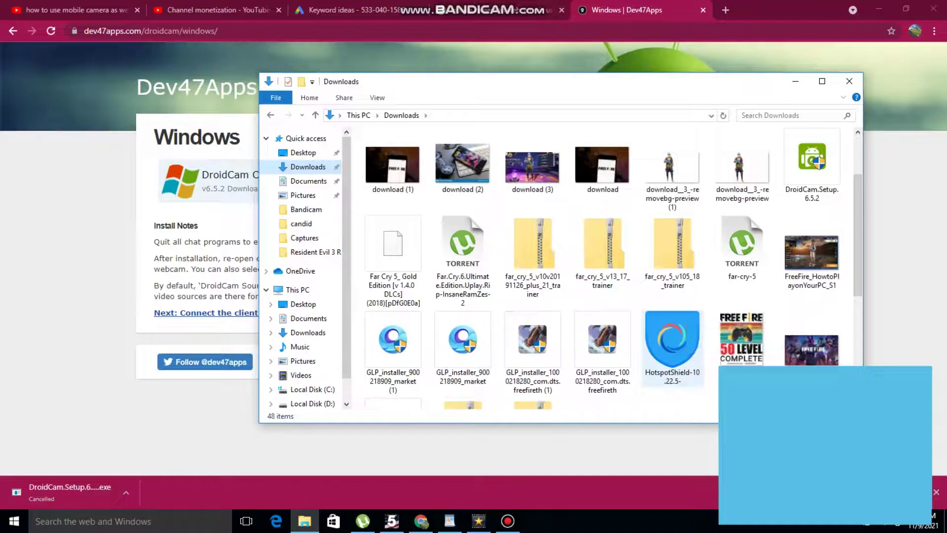
{"action": "left_click", "coordinate": [812, 165]}
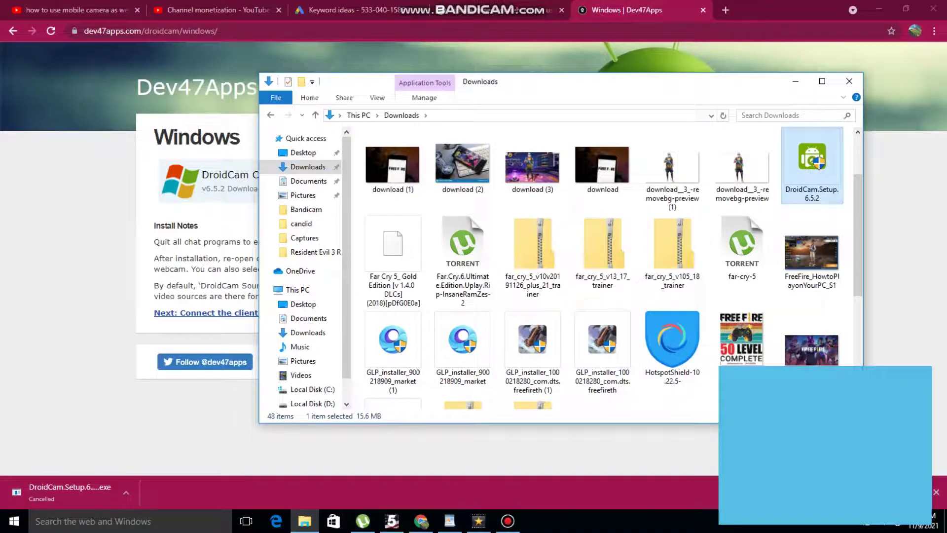
{"action": "key", "text": "Return"}
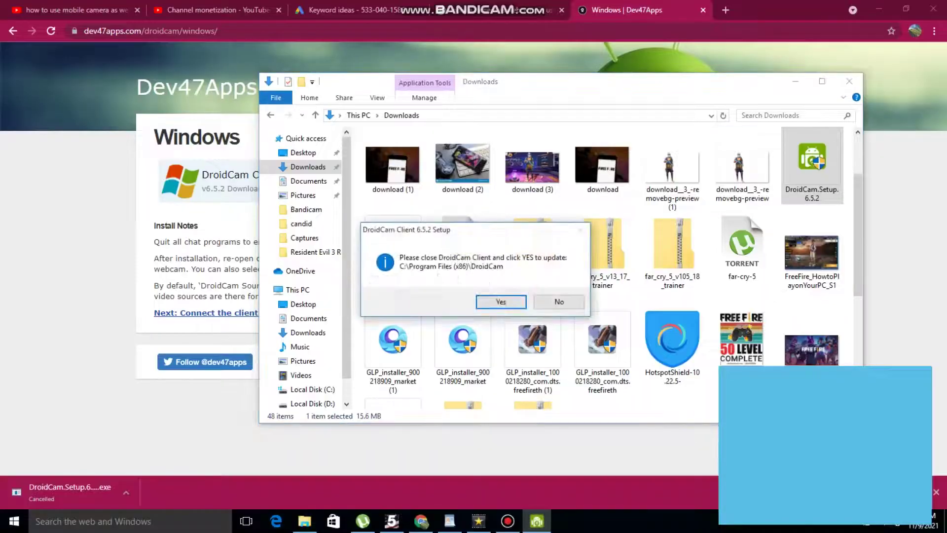
Step: Minimize the Downloads window and decline updating the installed DroidCam Client in the setup prompt
{"action": "left_click", "coordinate": [796, 81]}
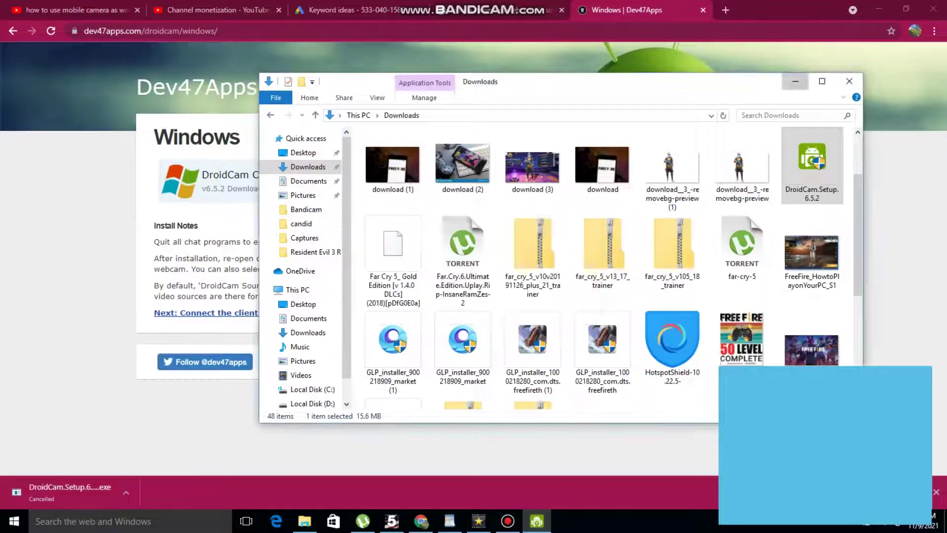
{"action": "left_click", "coordinate": [795, 81]}
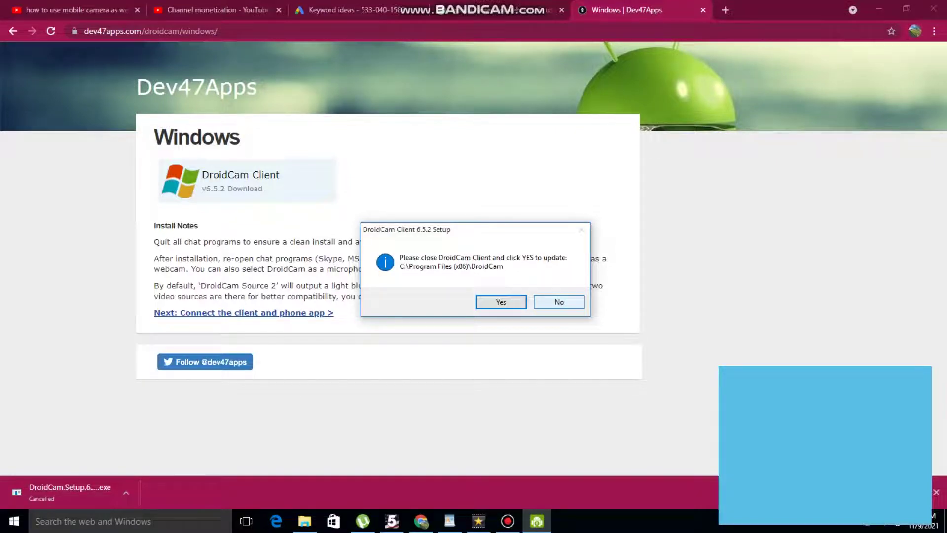
{"action": "left_click", "coordinate": [559, 301]}
Step: Minimize the browser, launch DroidCam from the desktop and start the video-only connection over WiFi (LAN)
{"action": "left_click", "coordinate": [879, 9]}
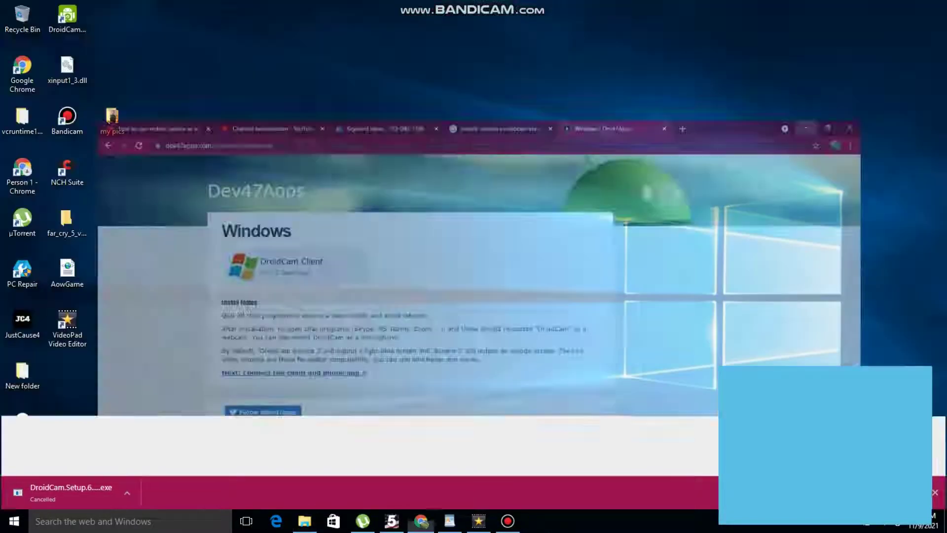
{"action": "left_click", "coordinate": [69, 18]}
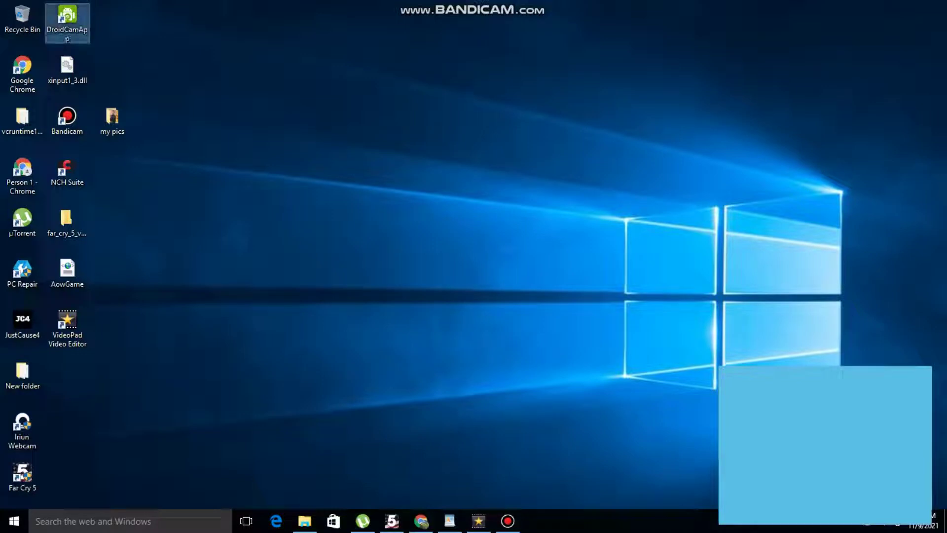
{"action": "double_click", "coordinate": [67, 20]}
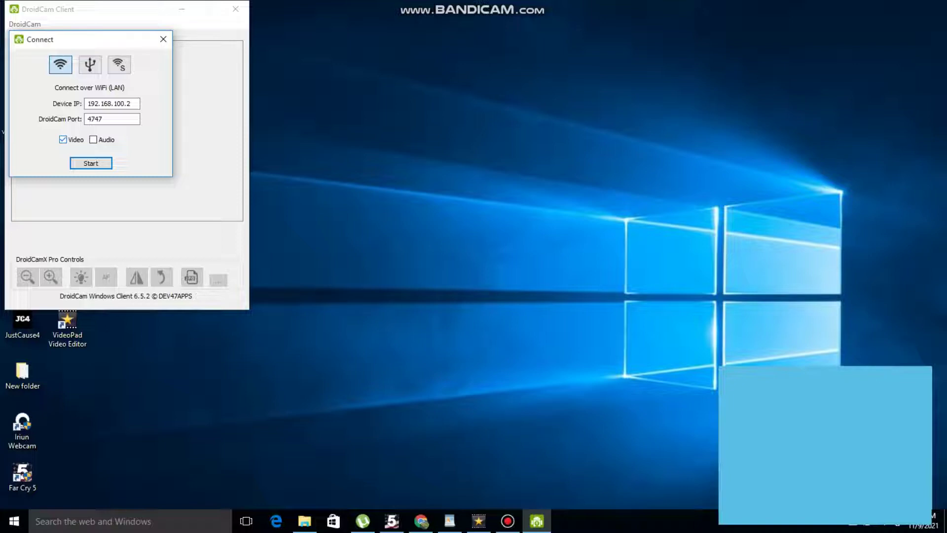
{"action": "key", "text": "Return"}
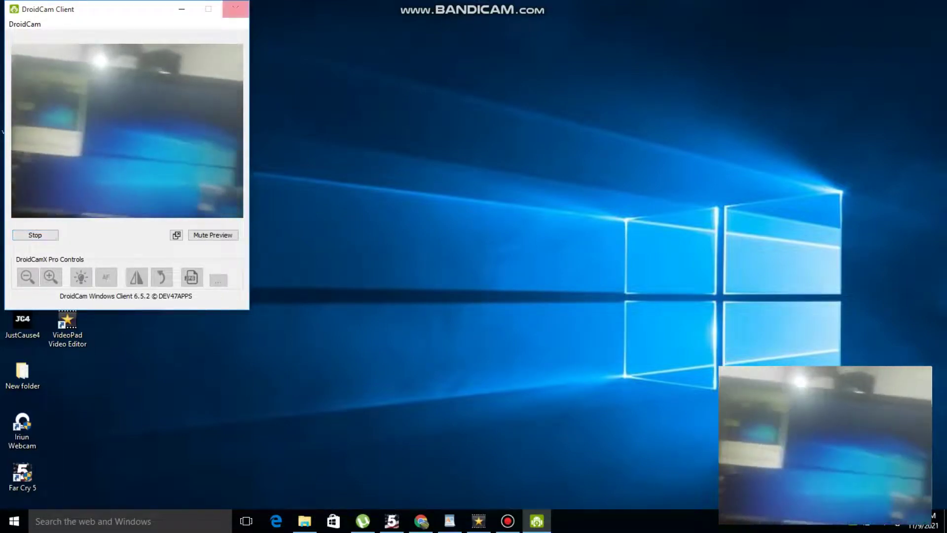
Step: Close DroidCam Client, confirming that the connection stops, and bring up the Bandicam recorder
{"action": "left_click", "coordinate": [236, 9]}
{"action": "key", "text": "Return"}
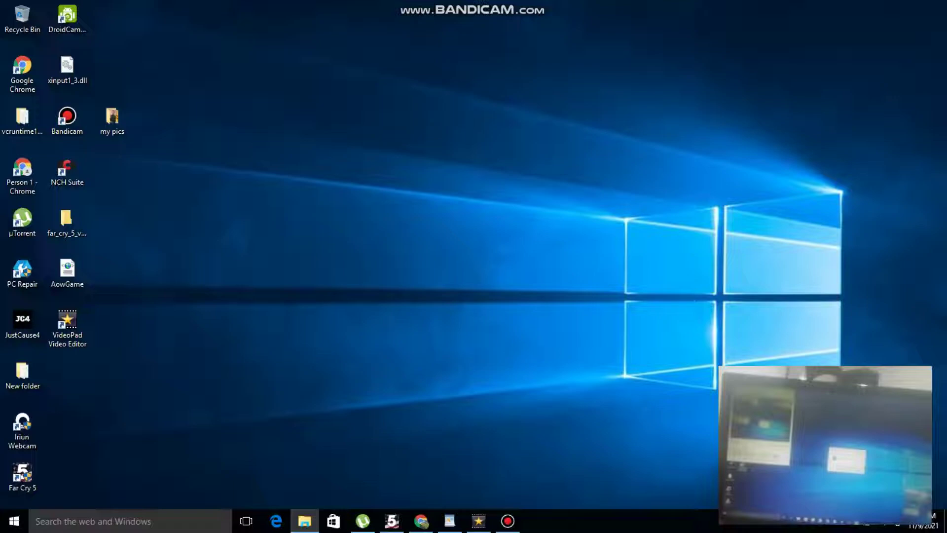
{"action": "left_click", "coordinate": [508, 520]}
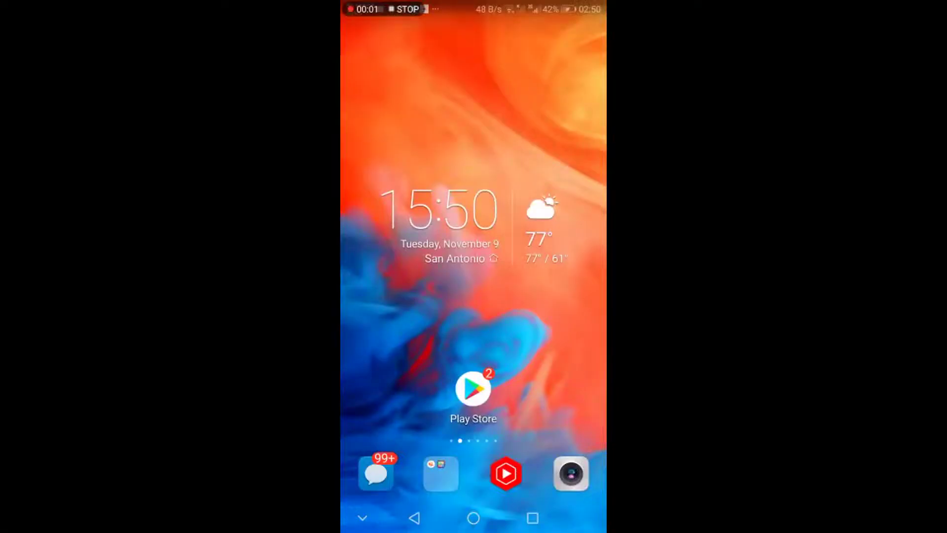
Step: Switch to the phone's home screen and open the Play Store
{"action": "left_click_drag", "start_coordinate": [480, 391], "coordinate": [477, 392]}
{"action": "left_click", "coordinate": [429, 336]}
{"action": "left_click", "coordinate": [469, 383]}
{"action": "left_click", "coordinate": [473, 389]}
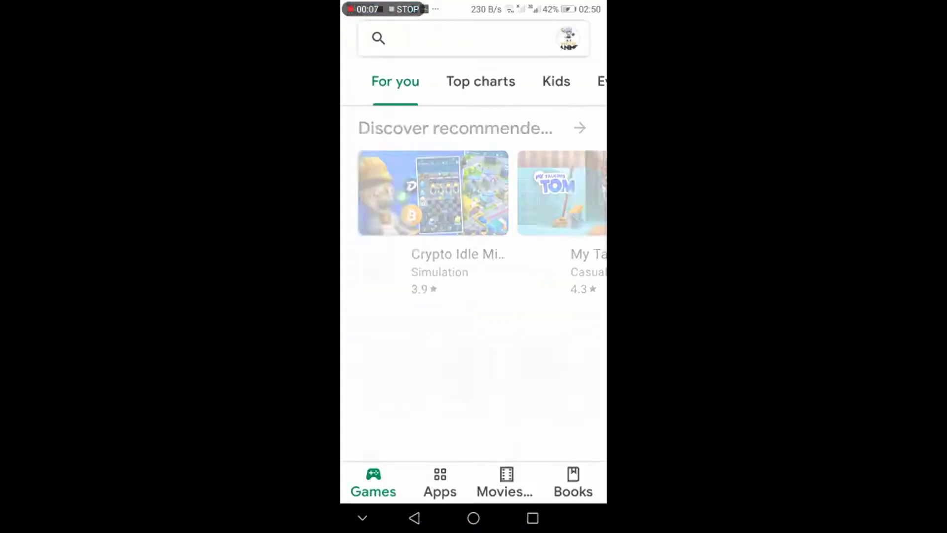
Step: Search the Play Store for "droi", choose DroidCam - Webcam for PC and open the installed app
{"action": "left_click", "coordinate": [464, 39]}
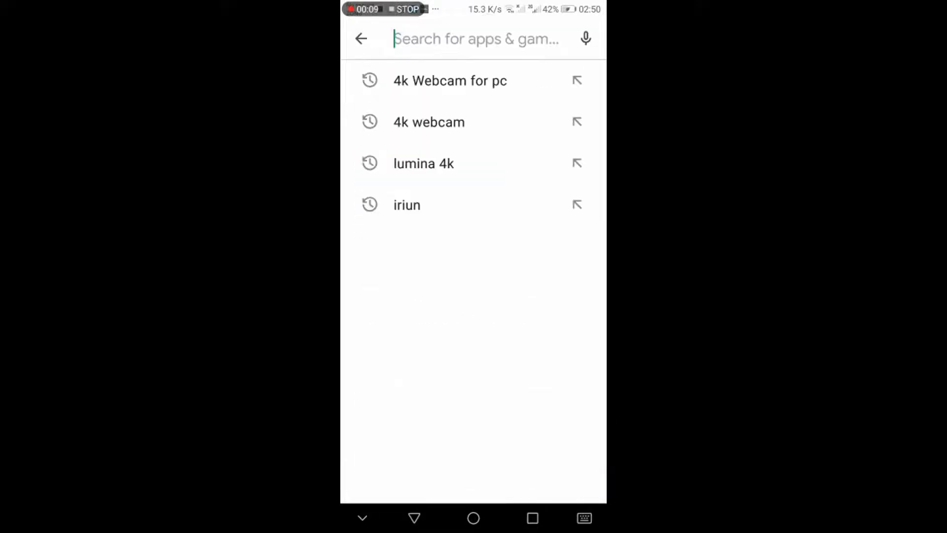
{"action": "type", "text": "dri"}
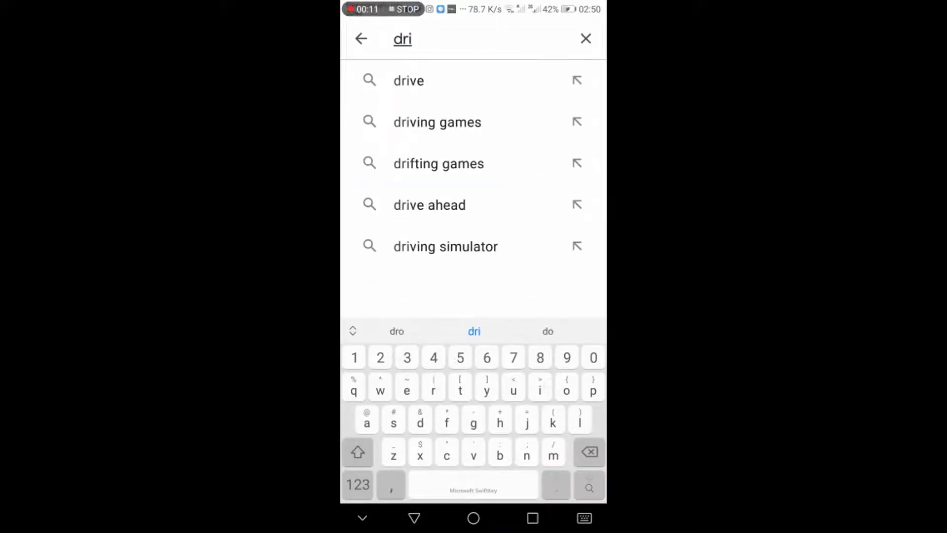
{"action": "key", "text": "BackSpace"}
{"action": "type", "text": "ou"}
{"action": "key", "text": "BackSpace"}
{"action": "type", "text": "i"}
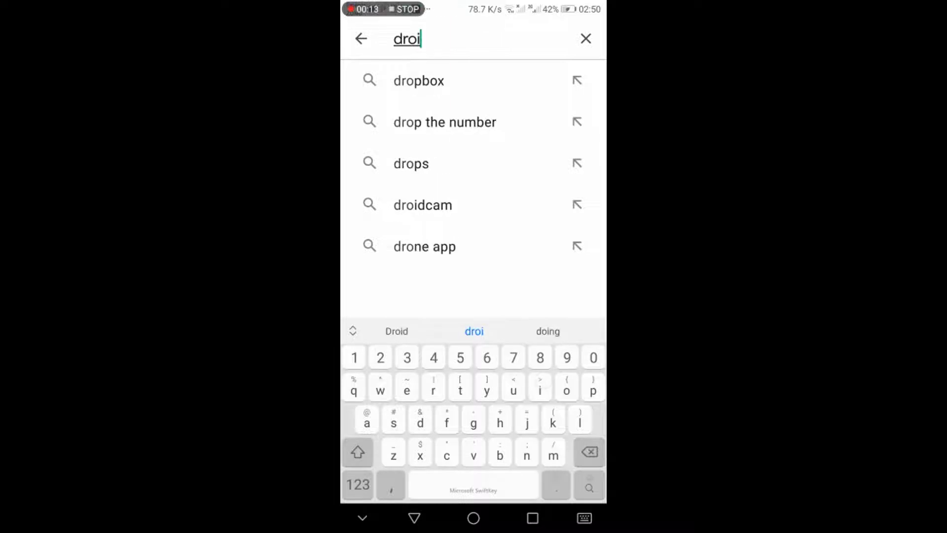
{"action": "left_click", "coordinate": [478, 80]}
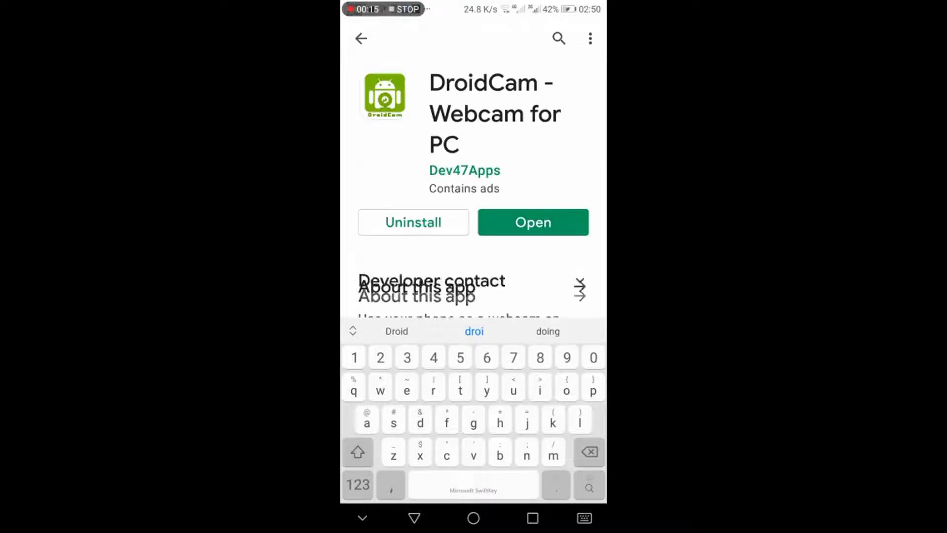
{"action": "left_click", "coordinate": [542, 229]}
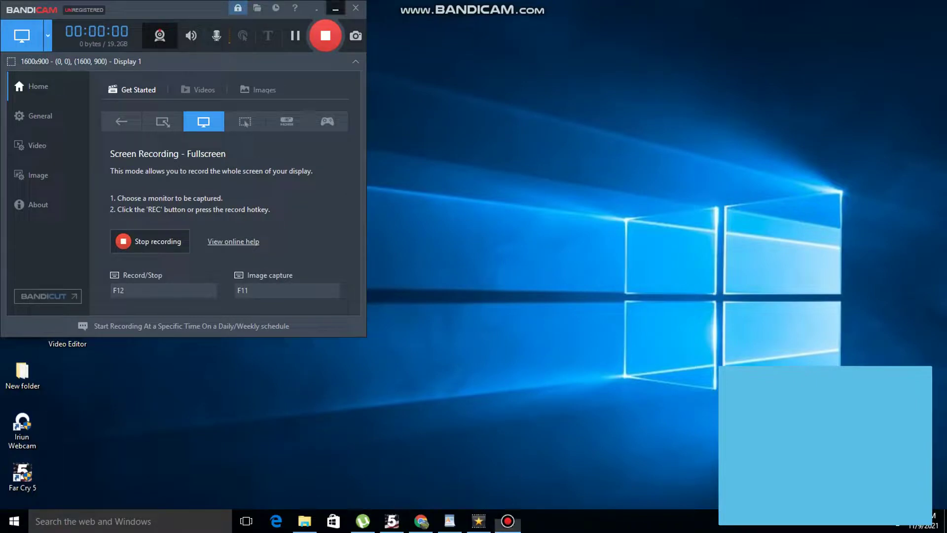
{"action": "left_click", "coordinate": [335, 8]}
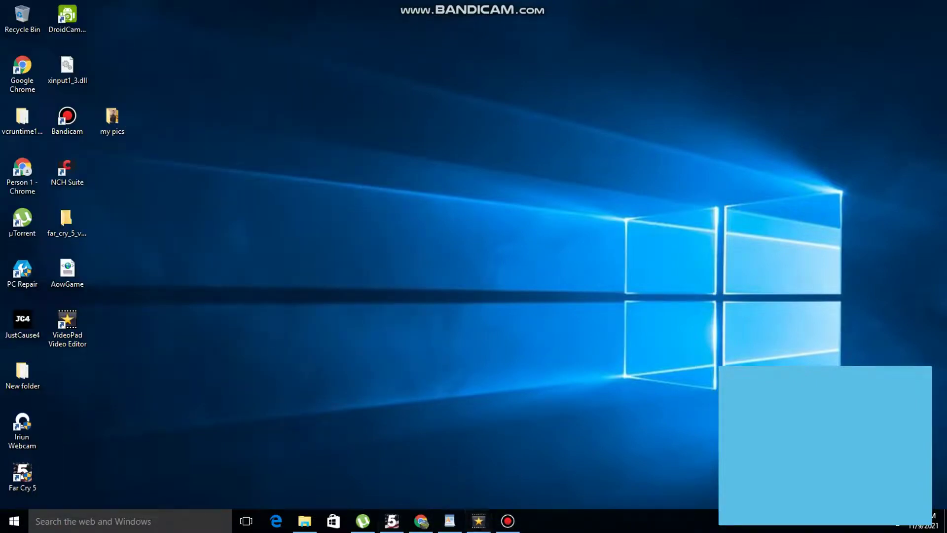
Step: Launch DroidCam on the PC and start the WiFi video connection using device IP 192.168.100.2 and port 4747
{"action": "double_click", "coordinate": [67, 17]}
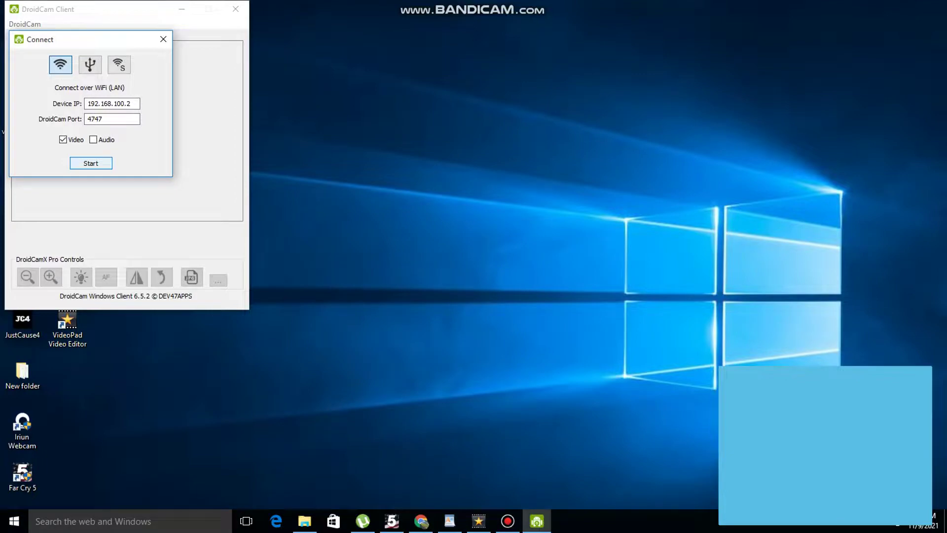
{"action": "left_click", "coordinate": [91, 163]}
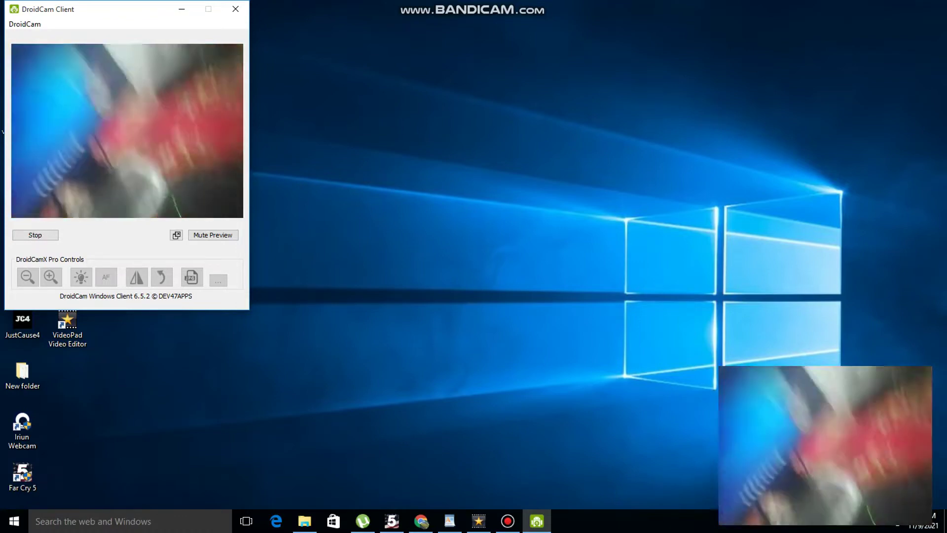
Step: Stop the phone camera connection by closing DroidCam Client, and open the Bandicam window
{"action": "left_click", "coordinate": [236, 8]}
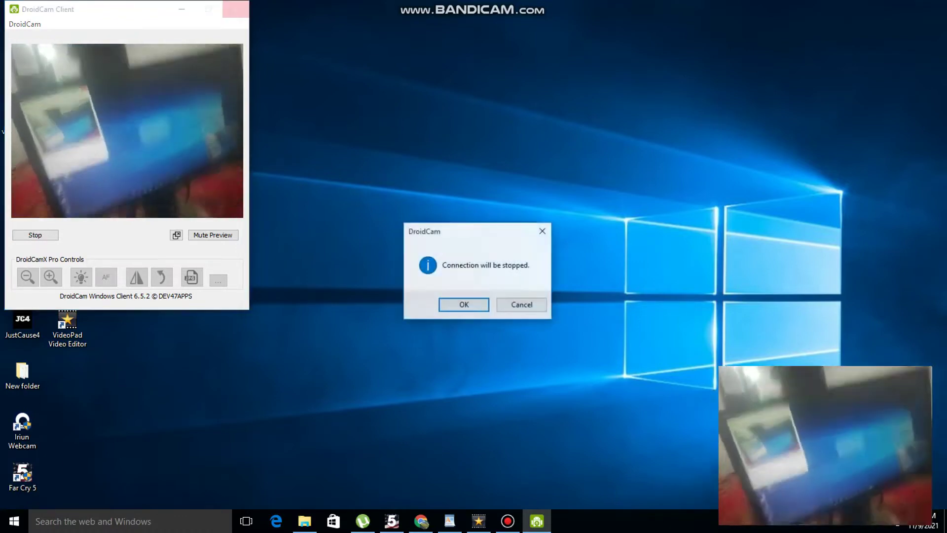
{"action": "key", "text": "Return"}
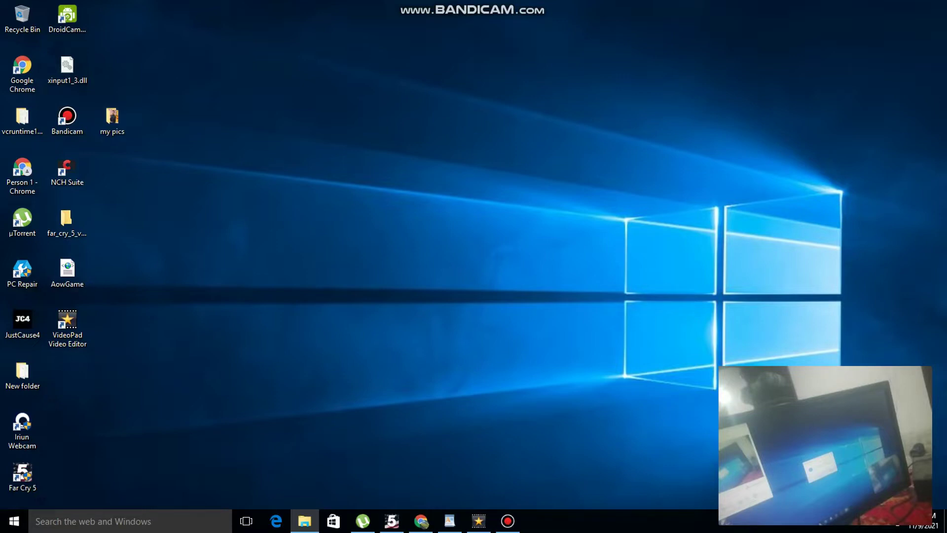
{"action": "left_click", "coordinate": [507, 521]}
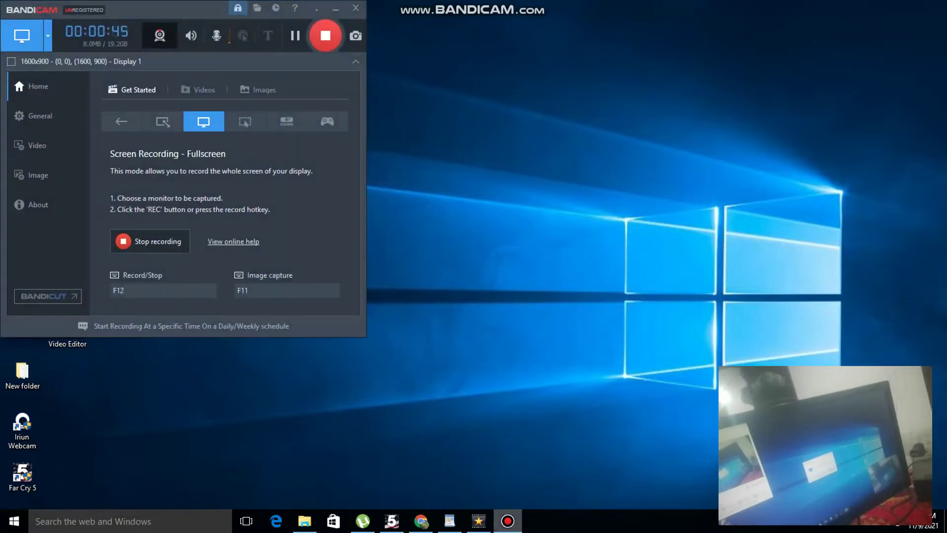